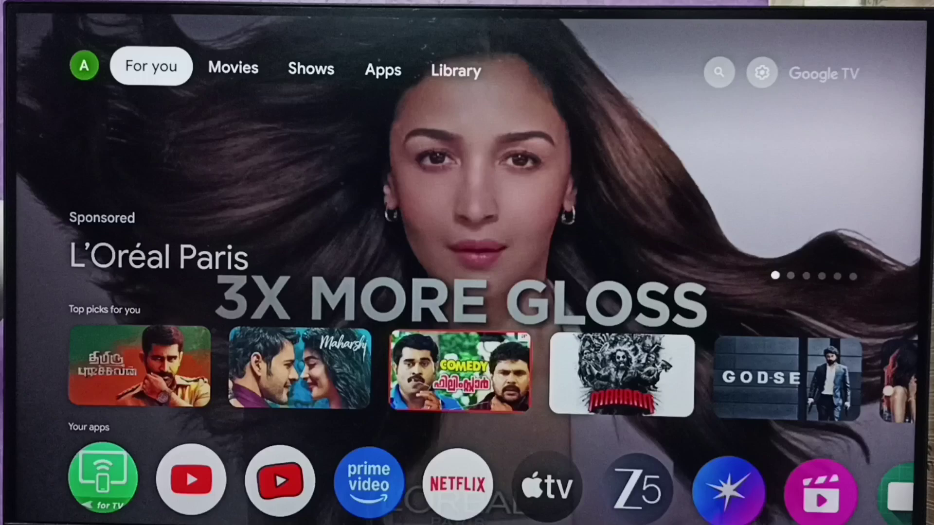
Move right along the home screen to reach the search and genre browsing screen.
key(Right)
key(Right)
key(Right)
key(Right)
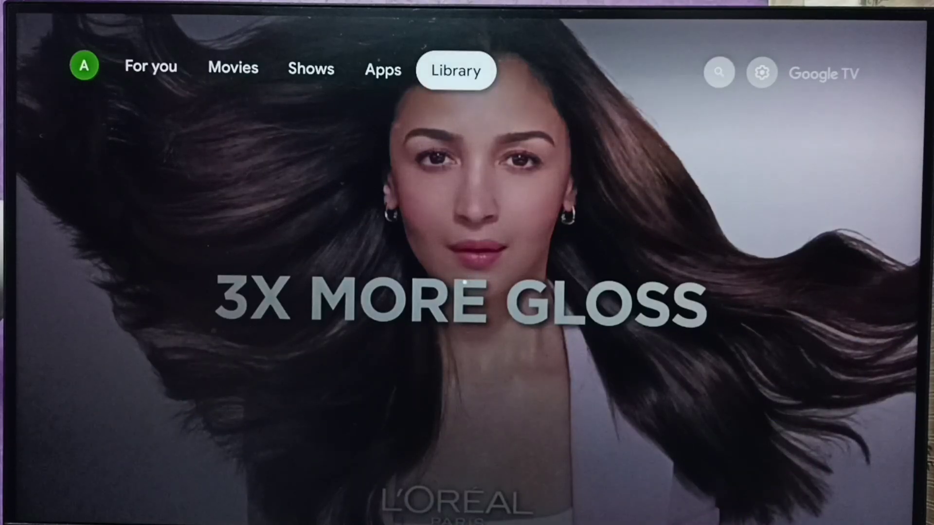
key(Right)
key(Right)
Open quick settings, then go from there into All settings.
key(Return)
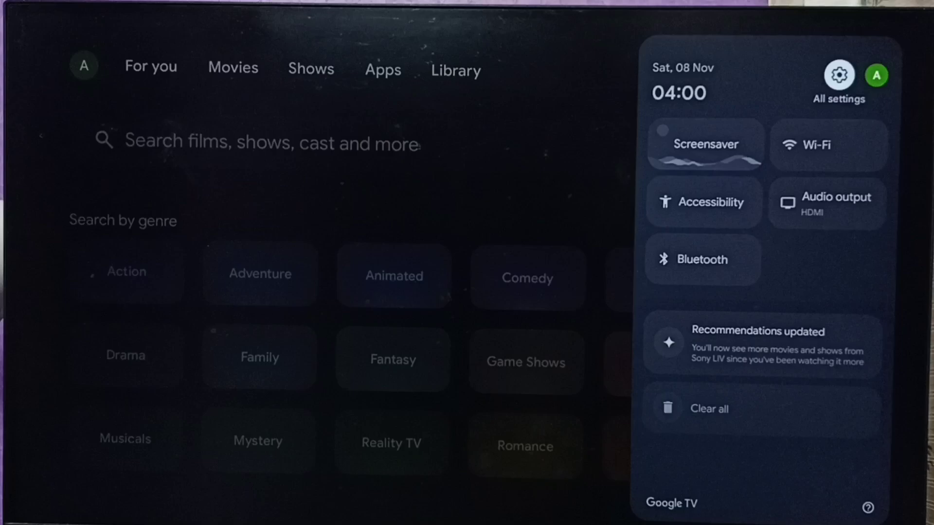
key(Up)
key(Return)
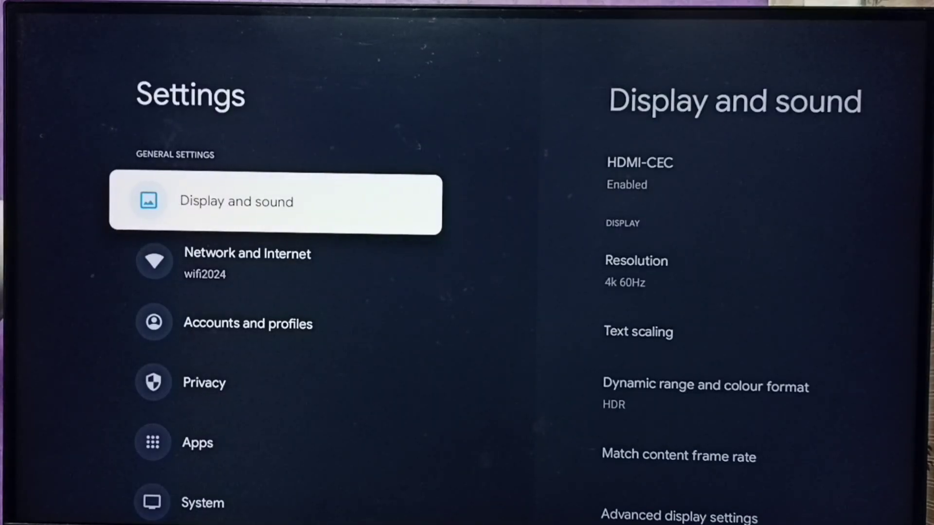
Open the System section and highlight the About entry.
key(Down)
key(Down)
key(Down)
key(Down)
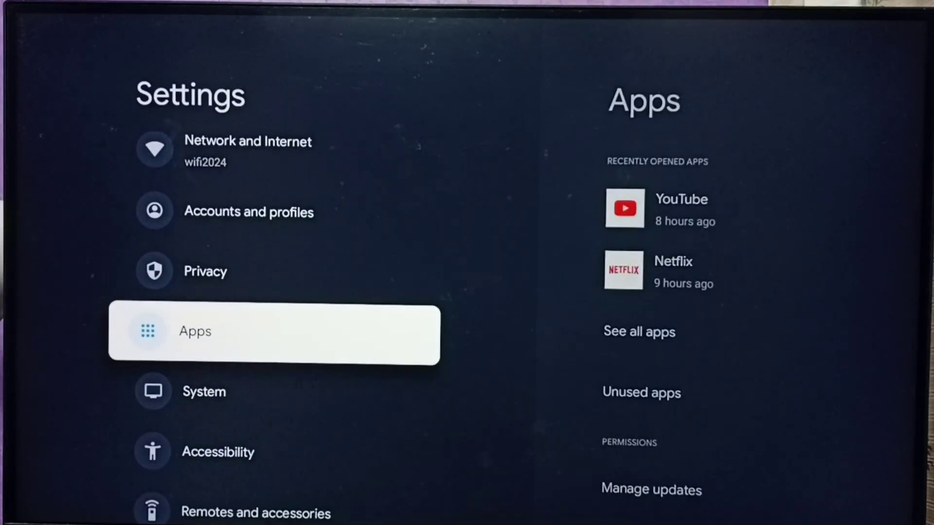
key(Down)
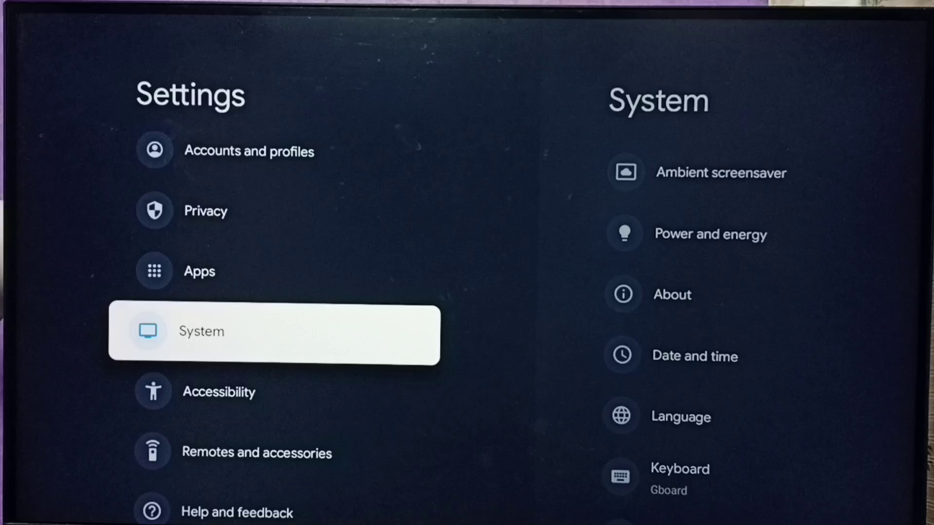
key(Return)
key(Down)
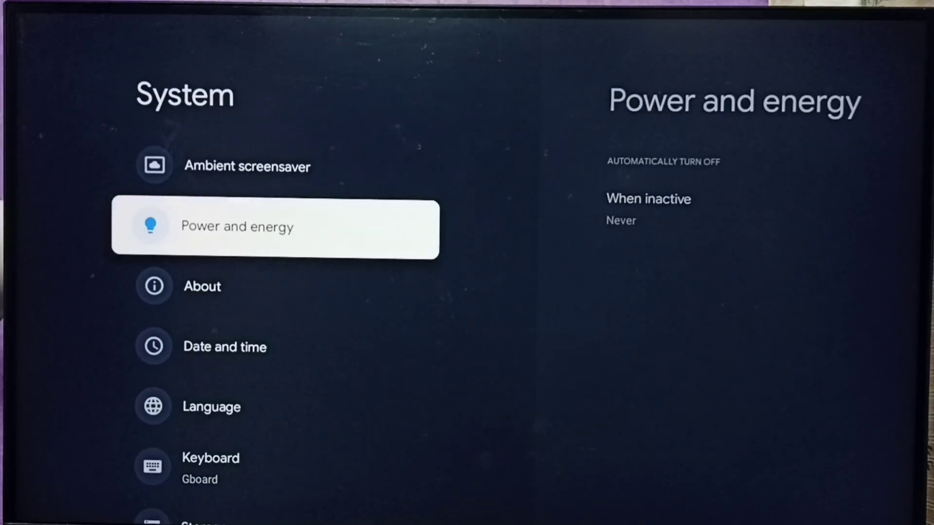
key(Down)
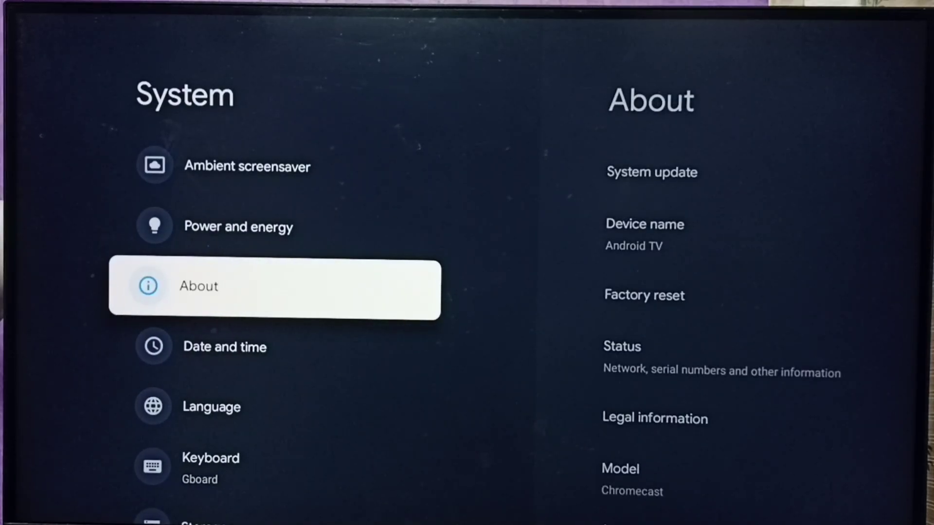
Confirm Android TV OS version 12 on the About page, then return to System update.
key(Return)
key(Down)
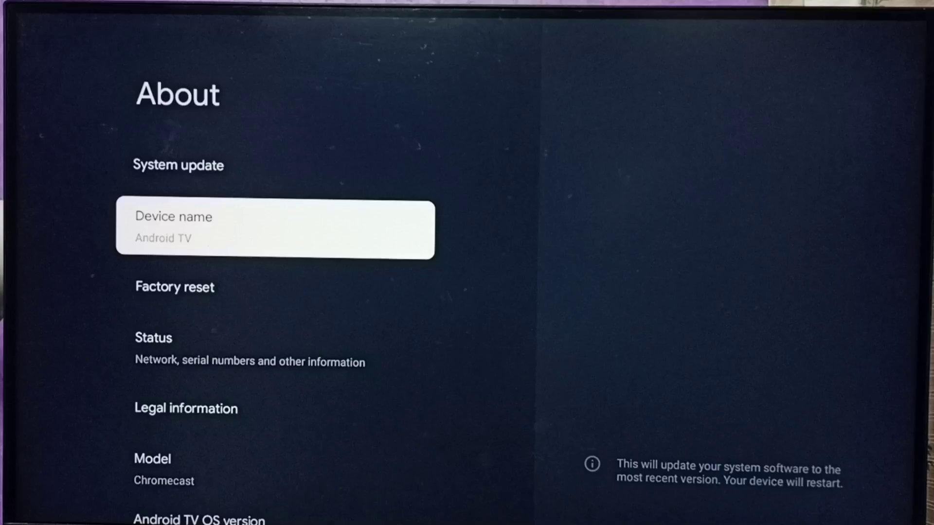
key(Down)
key(Down)
key(Down)
key(Down)
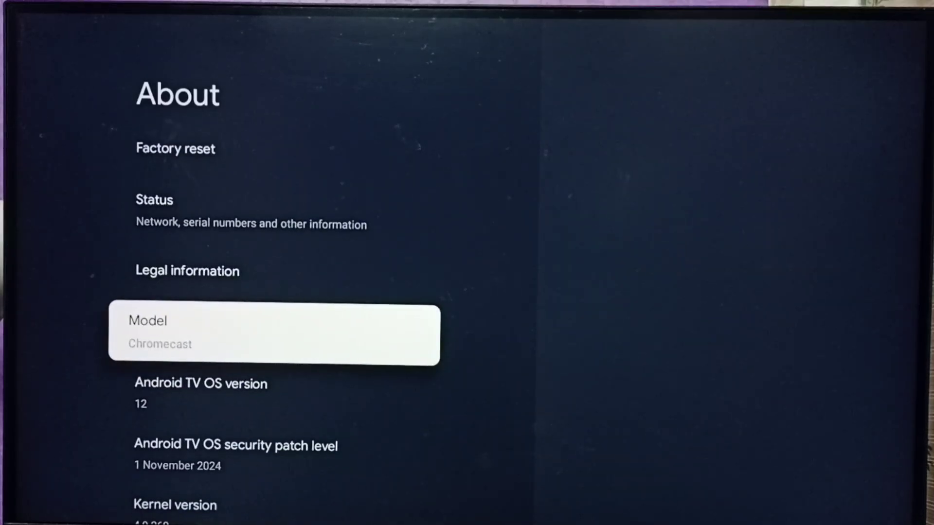
key(Down)
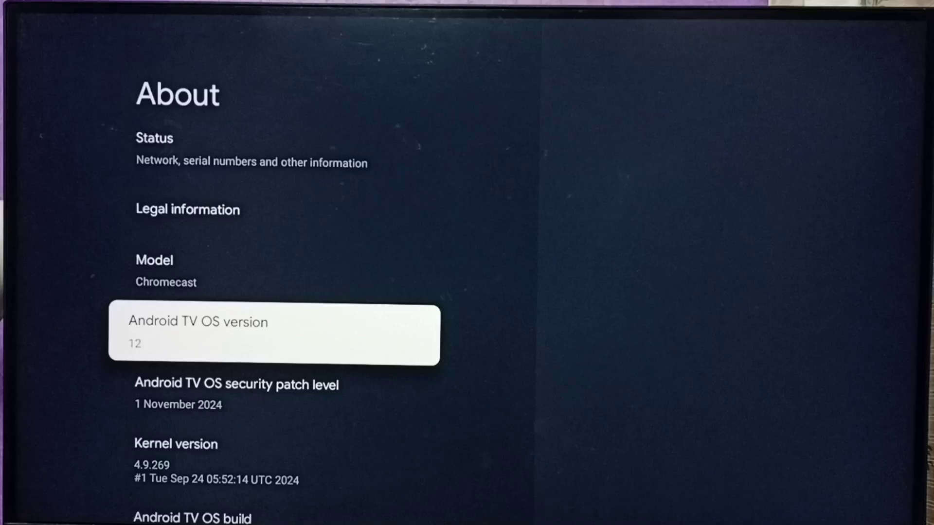
key(Up)
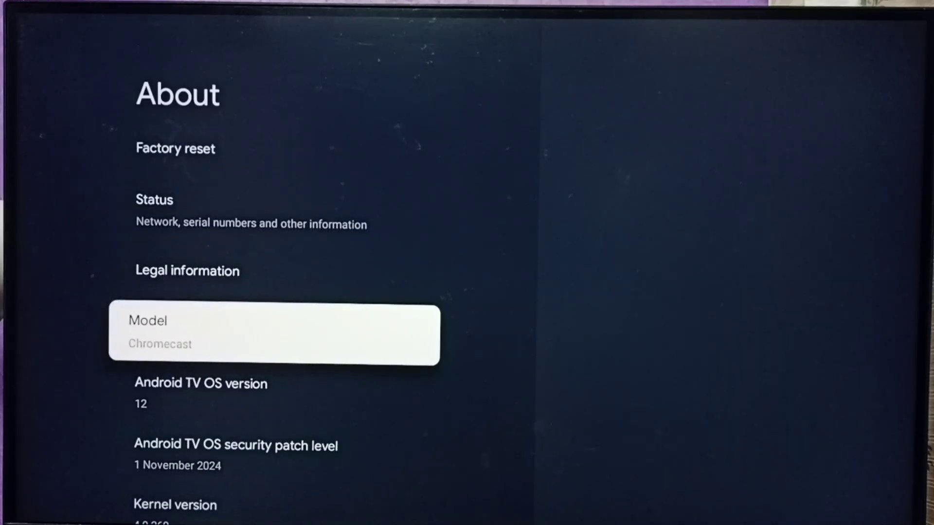
key(Up)
key(Up)
key(Up)
key(Up)
key(Up)
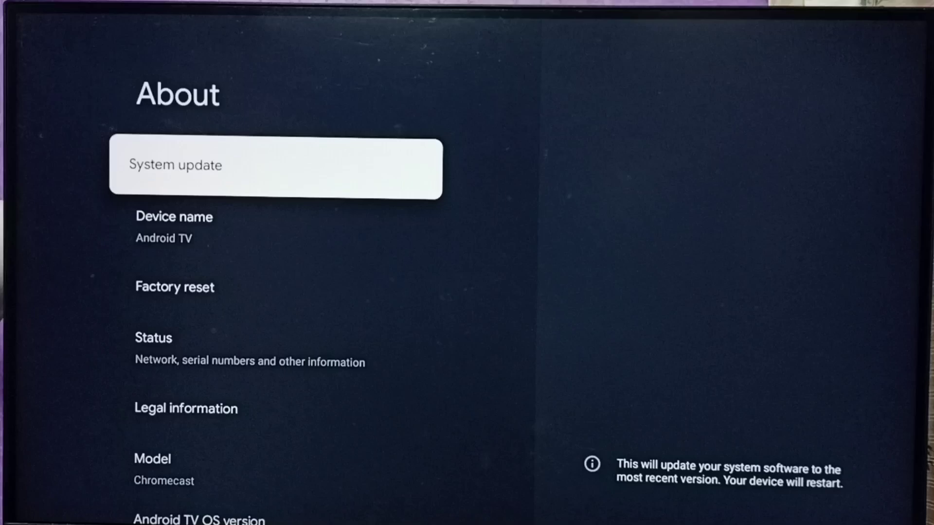
Start the System update check for the Android TV OS 14 upgrade.
key(Return)
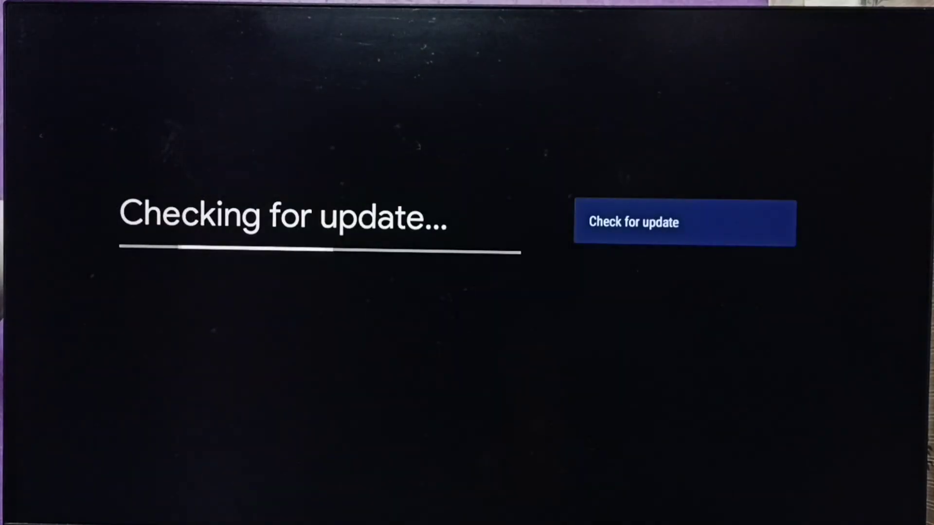